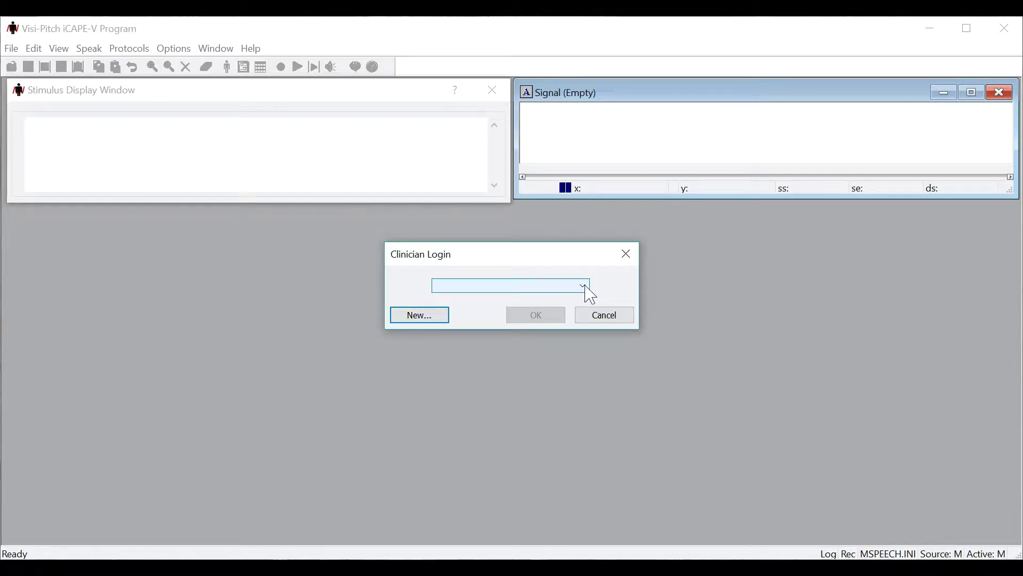
Step: Create the clinician profile 'ClinicianTest' and log in as that clinician
{"action": "left_click", "coordinate": [436, 324]}
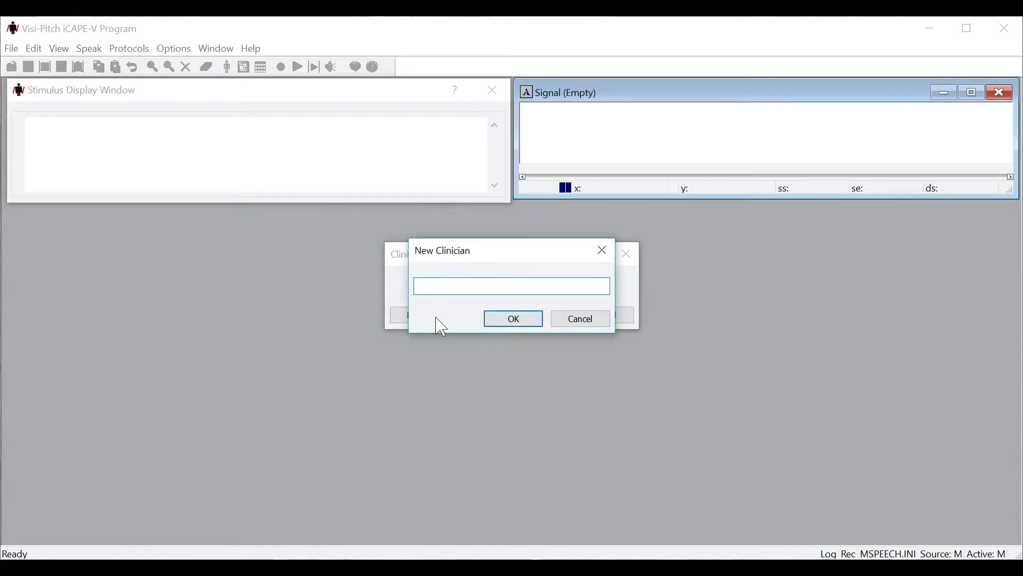
{"action": "type", "text": "ClinicianTest"}
{"action": "key", "text": "Return"}
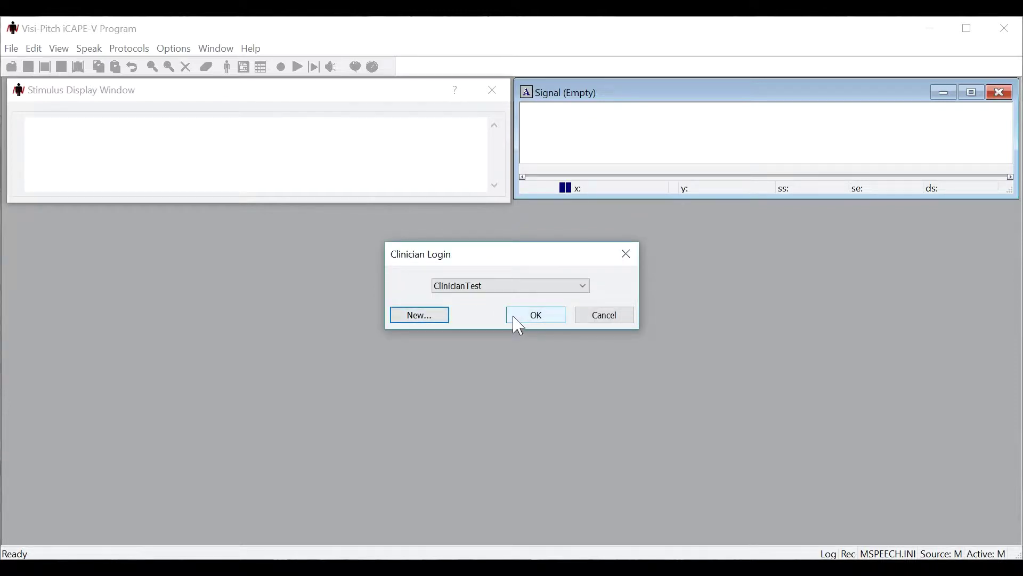
{"action": "left_click", "coordinate": [536, 316]}
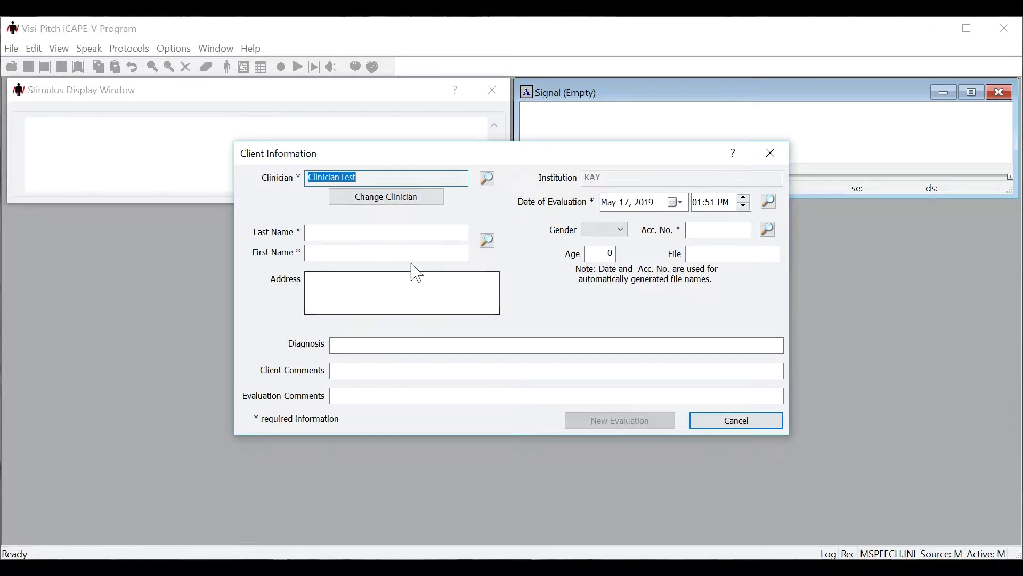
Step: Fill in the test patient's last name, first name and accession number, then save as a new client
{"action": "left_click", "coordinate": [404, 233]}
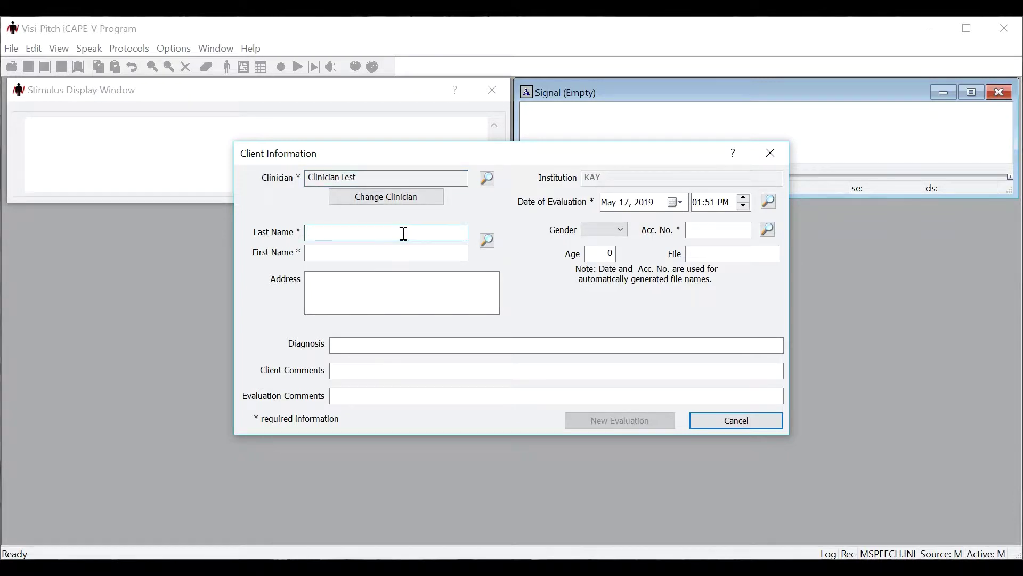
{"action": "type", "text": "Testpatien"}
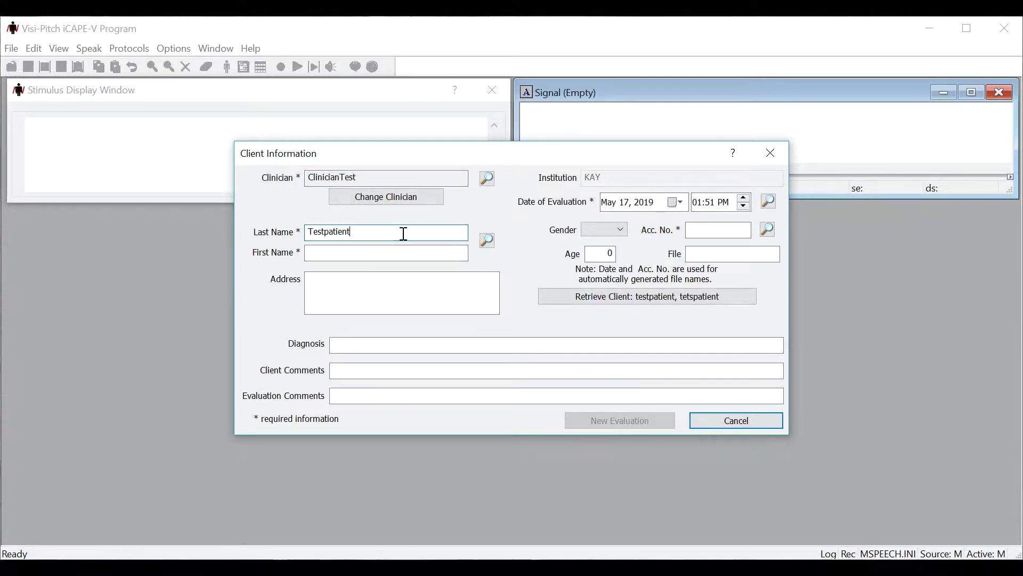
{"action": "type", "text": "t"}
{"action": "left_click", "coordinate": [459, 251]}
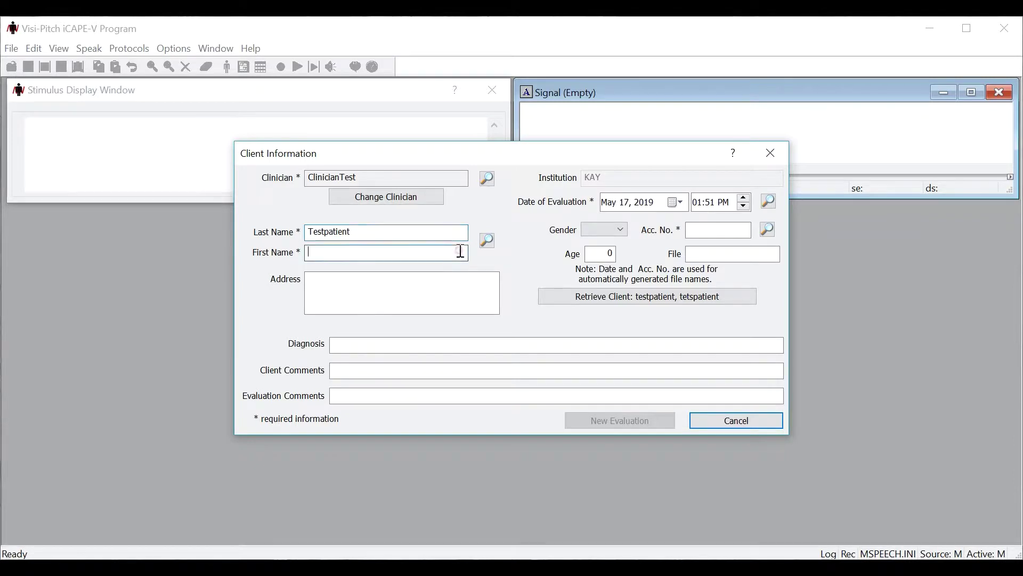
{"action": "type", "text": "testpatient"}
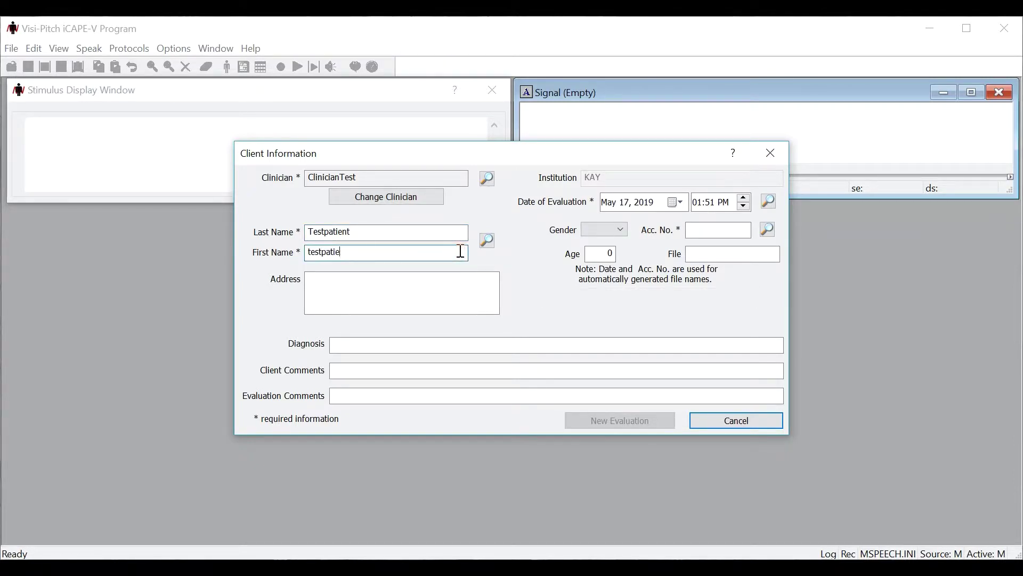
{"action": "left_click", "coordinate": [704, 232]}
{"action": "type", "text": "99856"}
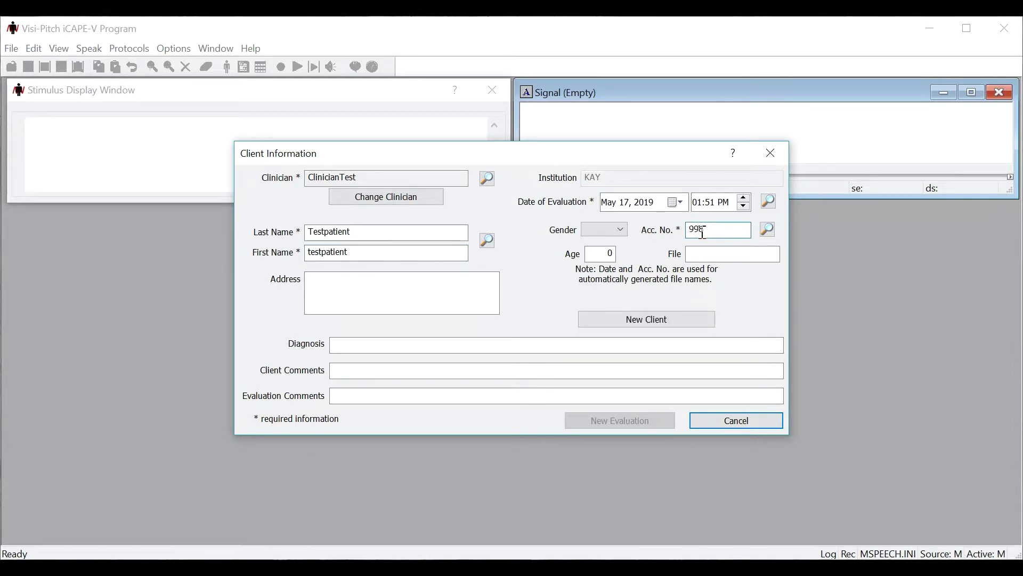
{"action": "left_click", "coordinate": [654, 330]}
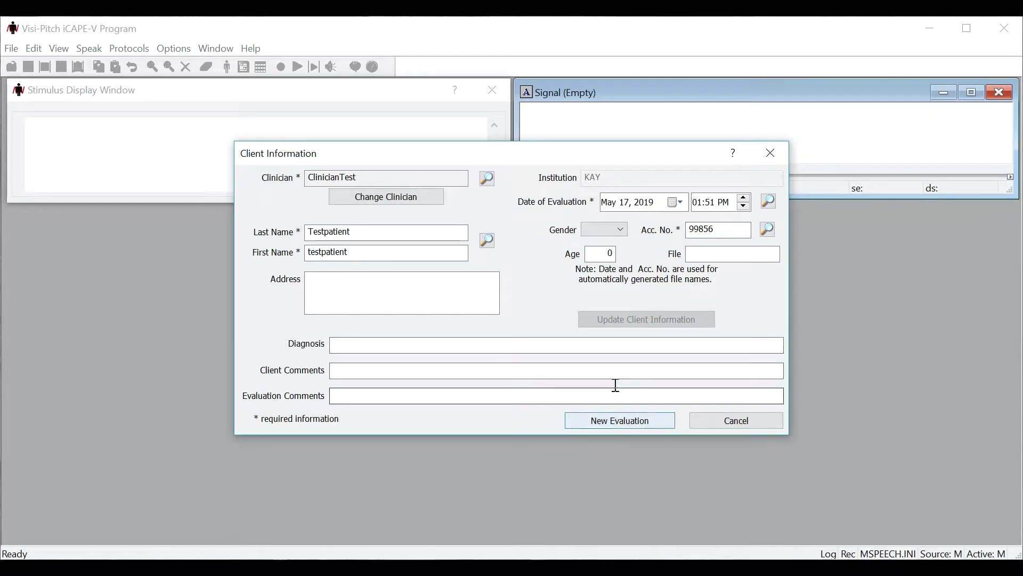
Step: Start a new evaluation and move the iCAPE-V Analysis window higher and widen it
{"action": "left_click", "coordinate": [614, 426]}
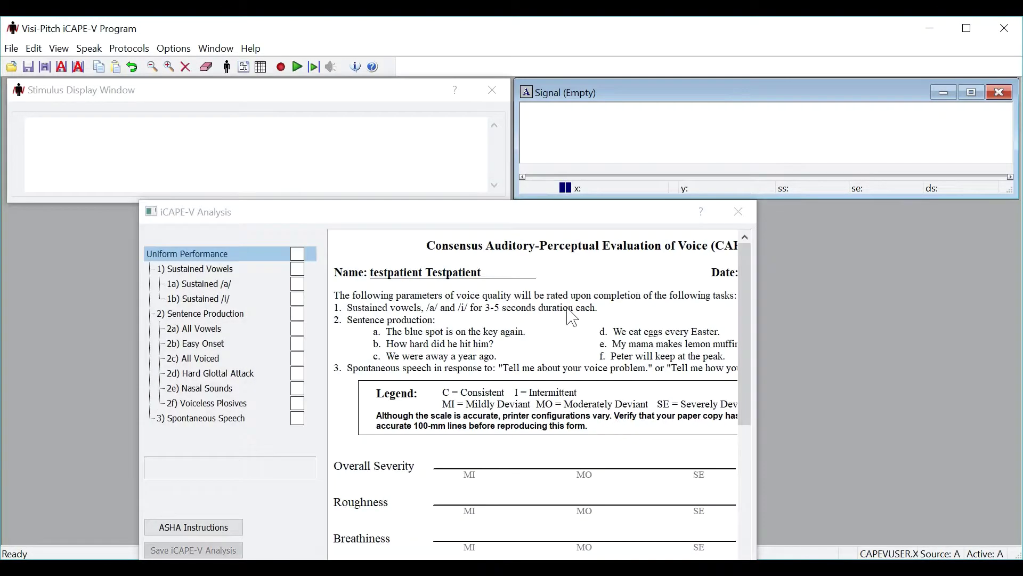
{"action": "left_click_drag", "start_coordinate": [554, 220], "coordinate": [593, 54]}
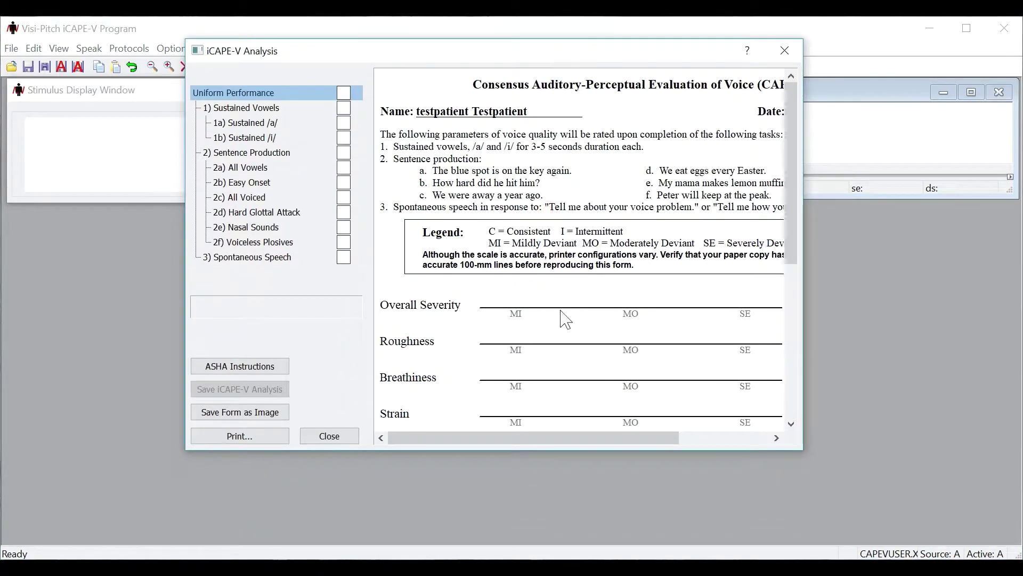
{"action": "left_click_drag", "start_coordinate": [803, 450], "coordinate": [1007, 381]}
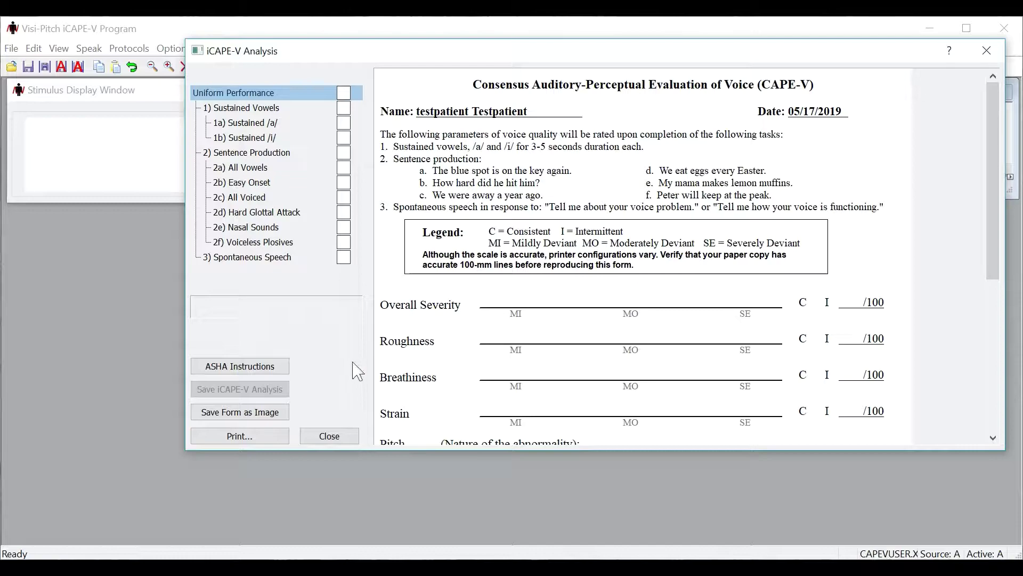
Step: Read through the ASHA CAPE-V instructions, then close them and the analysis form
{"action": "left_click", "coordinate": [239, 366]}
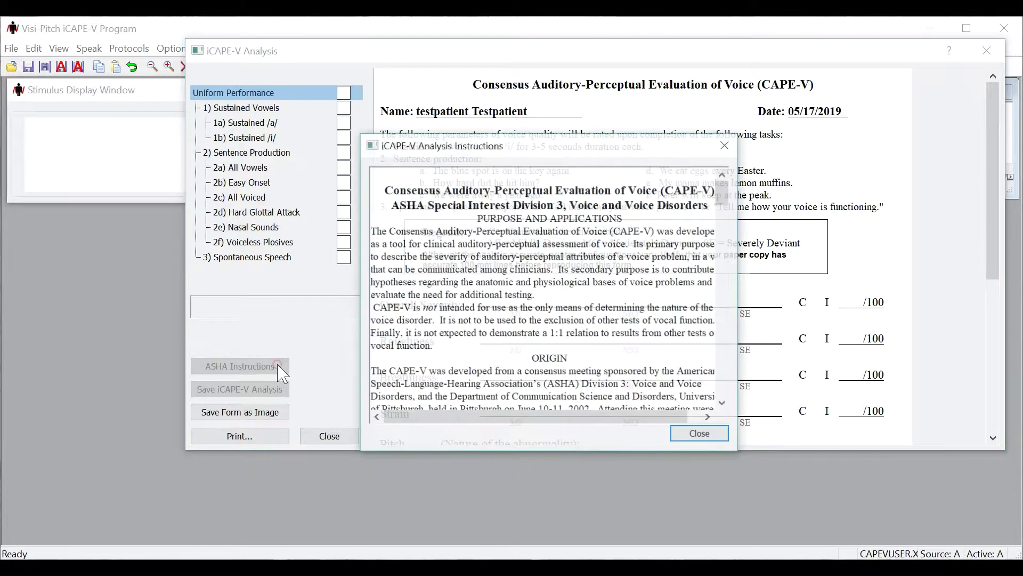
{"action": "scroll", "coordinate": [625, 230], "scroll_direction": "down", "scroll_amount": 5}
{"action": "scroll", "coordinate": [624, 230], "scroll_direction": "down", "scroll_amount": 7}
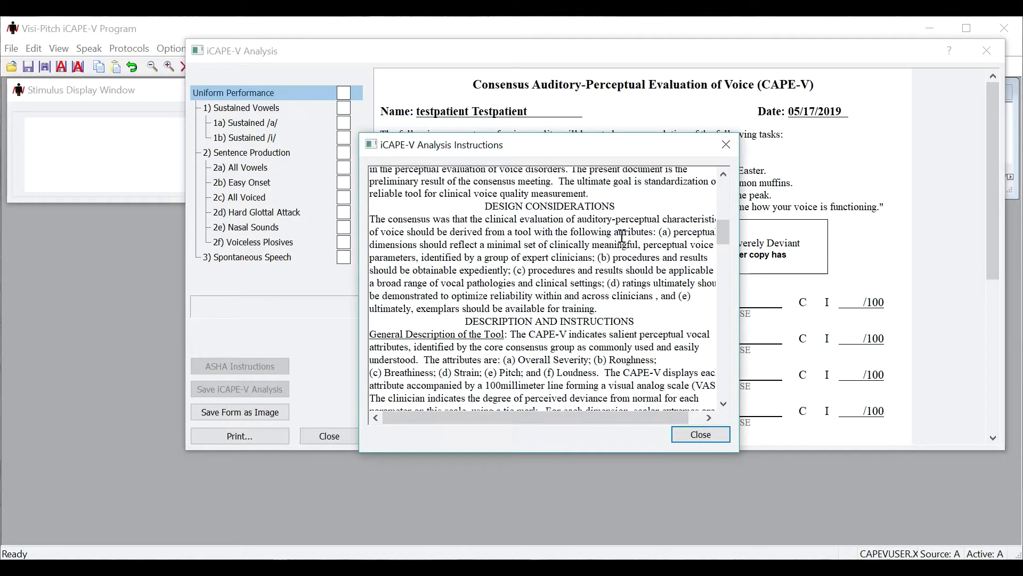
{"action": "scroll", "coordinate": [622, 236], "scroll_direction": "down", "scroll_amount": 12}
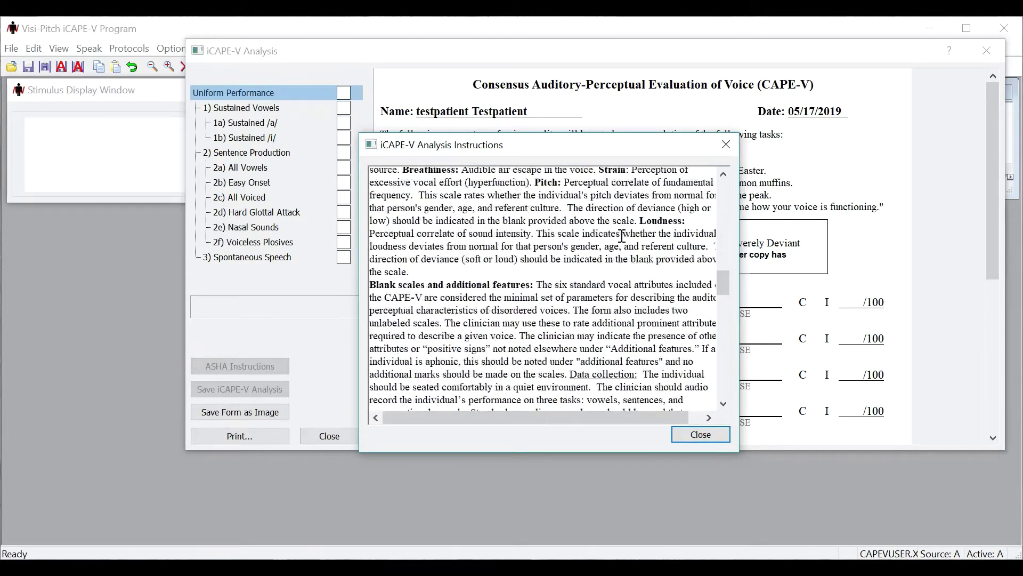
{"action": "left_click", "coordinate": [688, 435]}
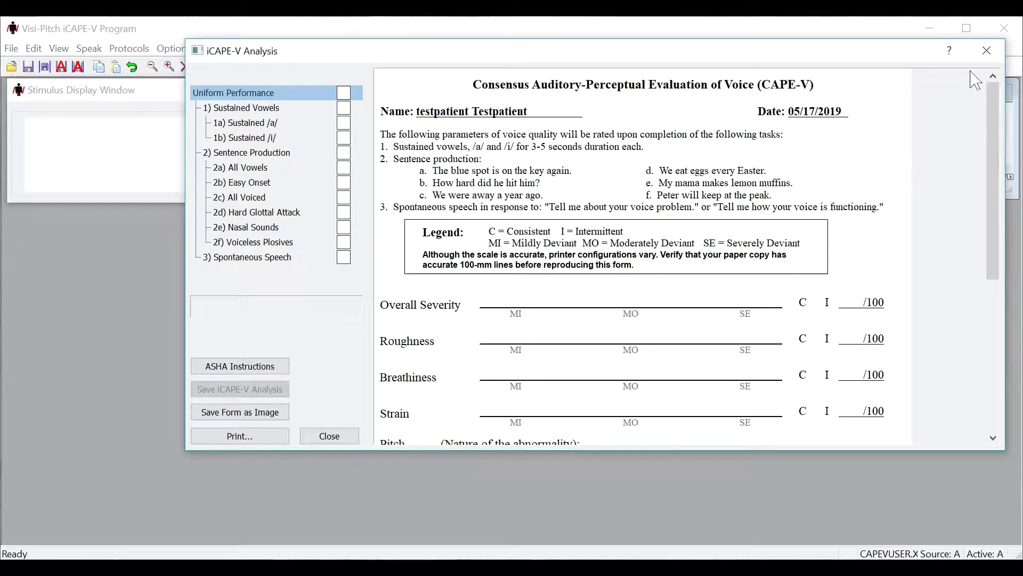
{"action": "left_click", "coordinate": [987, 52]}
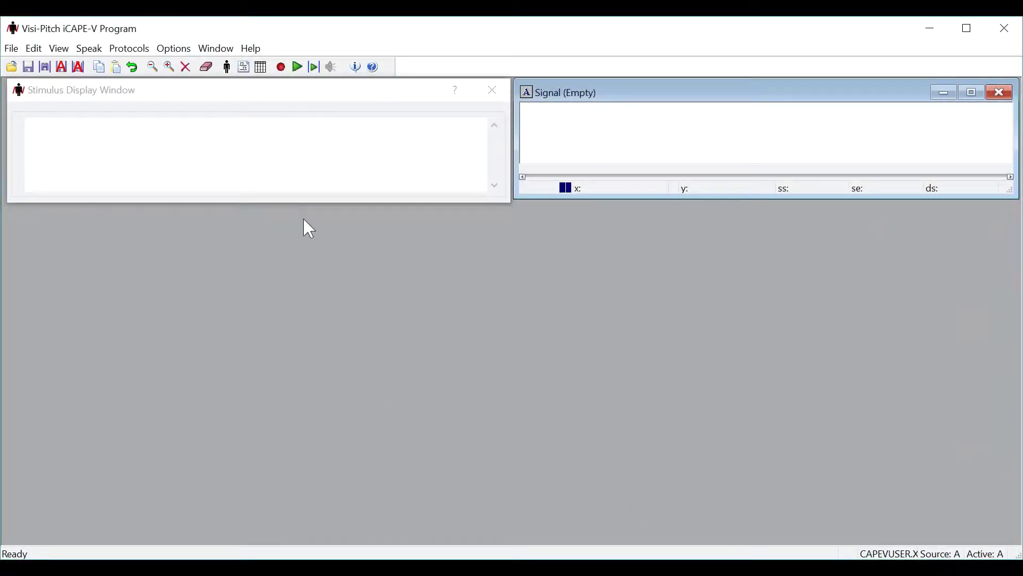
Step: Display the Sustained /a/ protocol's choices of New Live Input or previously saved data
{"action": "left_click", "coordinate": [145, 49]}
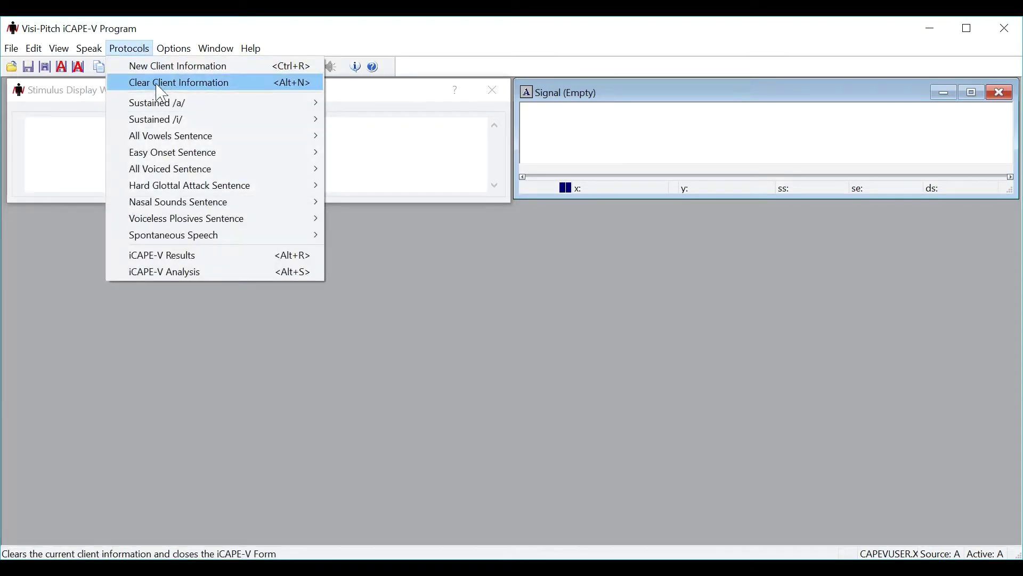
{"action": "mouse_move", "coordinate": [162, 109]}
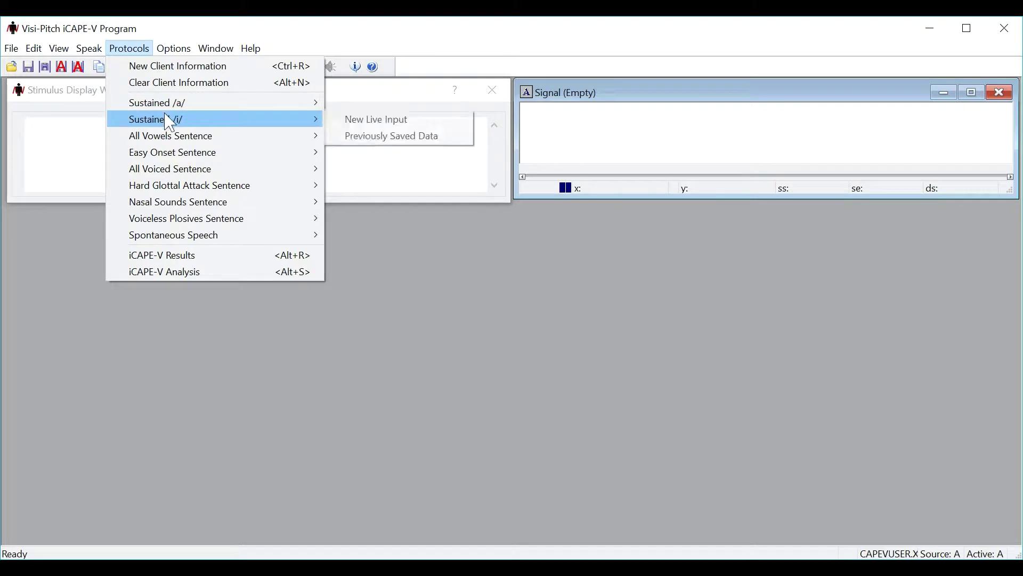
{"action": "mouse_move", "coordinate": [178, 140]}
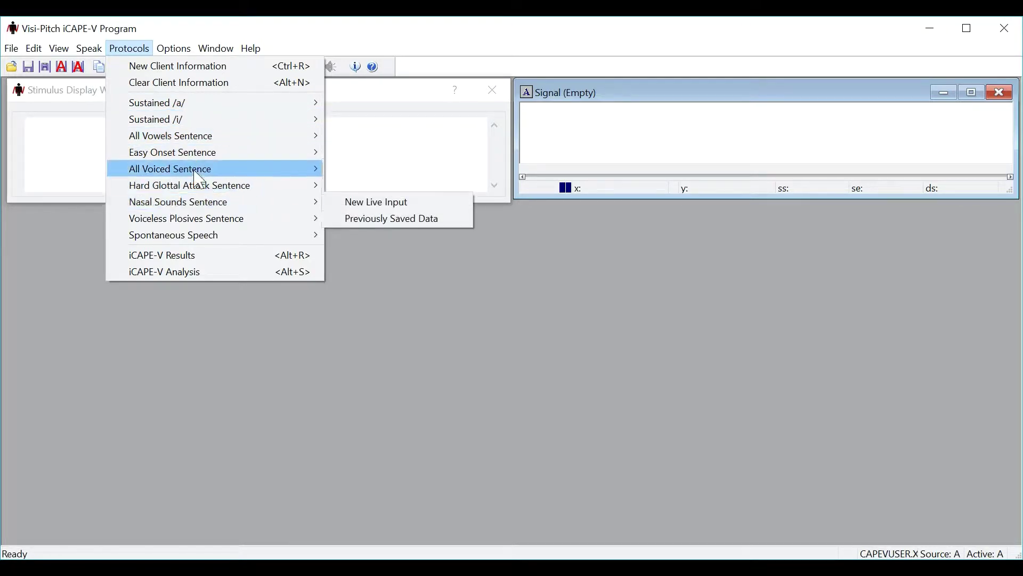
{"action": "mouse_move", "coordinate": [222, 114]}
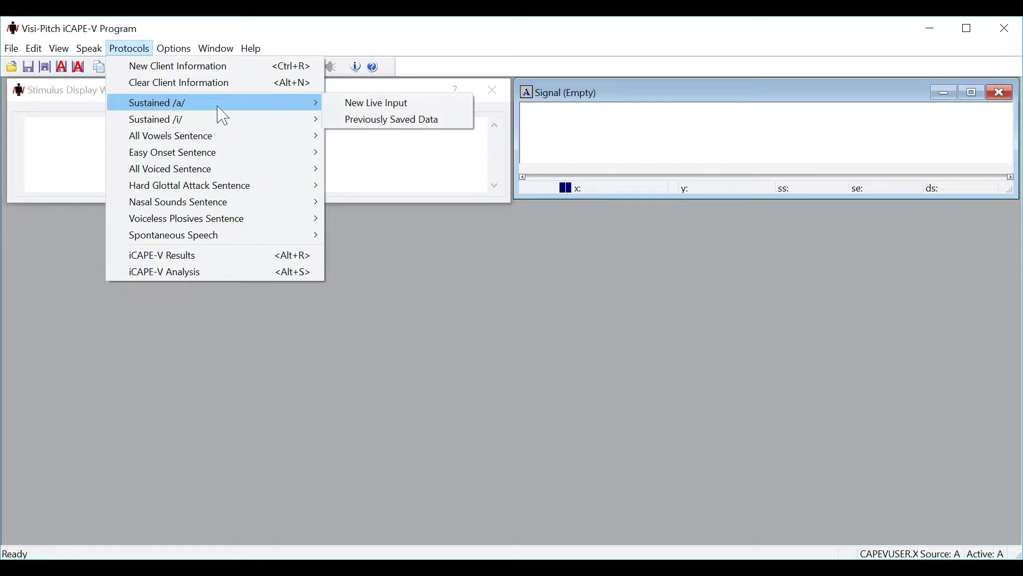
Step: Record a live sustained 'ahhh' of about 8.7 seconds using Sustained /a/ New Live Input
{"action": "left_click", "coordinate": [350, 105]}
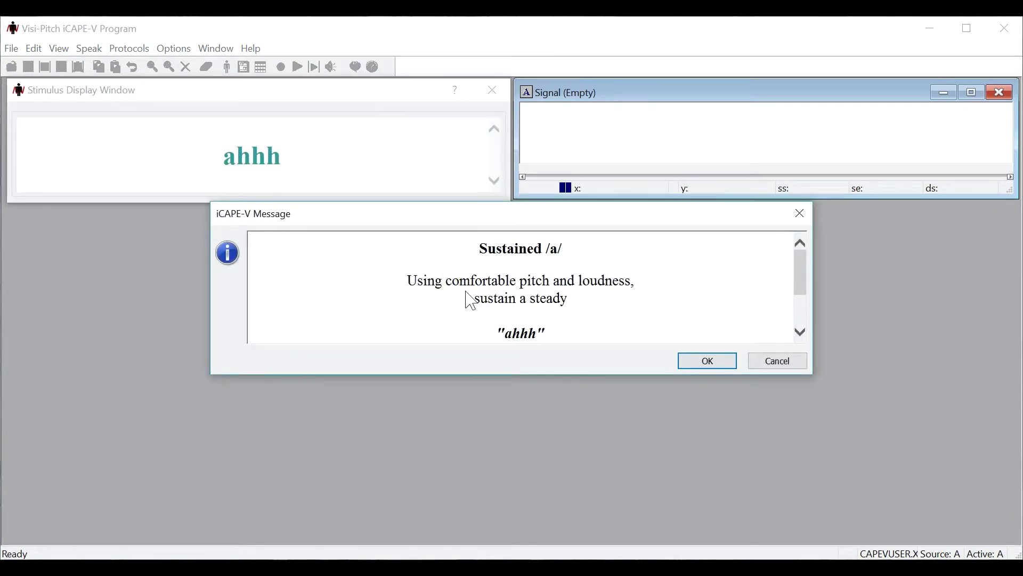
{"action": "left_click", "coordinate": [696, 365]}
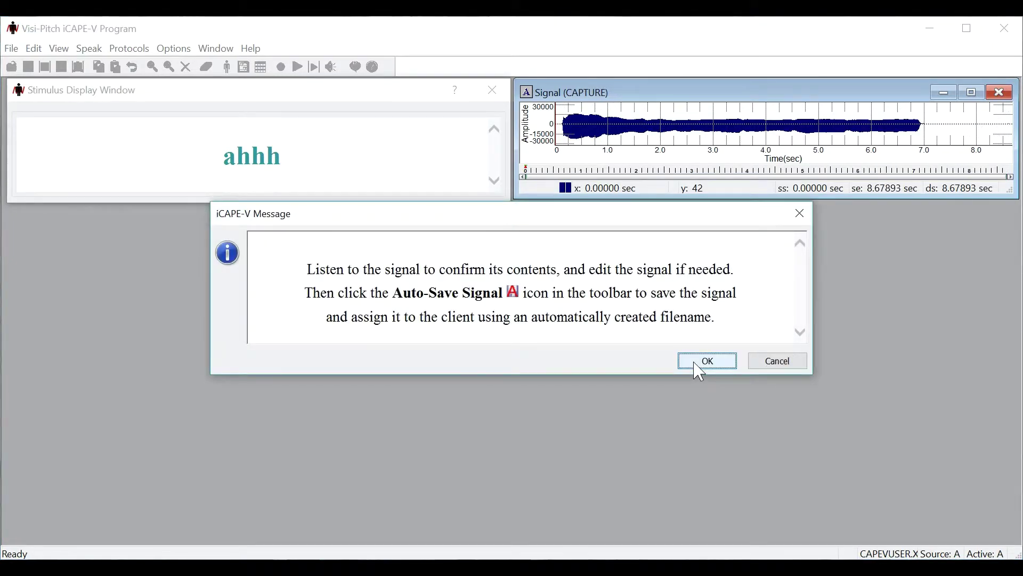
Step: Select the waveform from 1.36 s to 5.26 s and auto-save the recording
{"action": "left_click", "coordinate": [702, 364]}
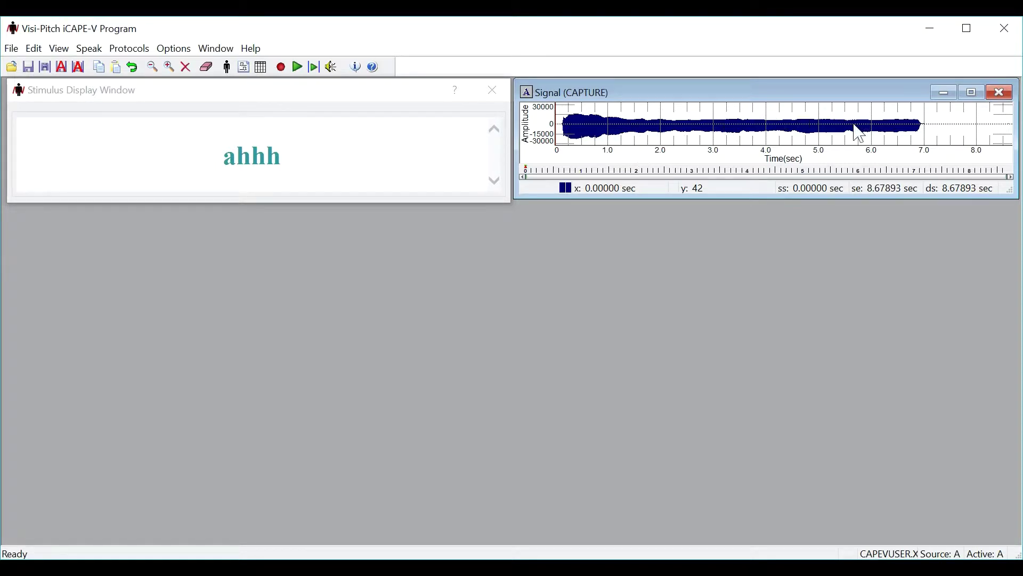
{"action": "left_click", "coordinate": [630, 128]}
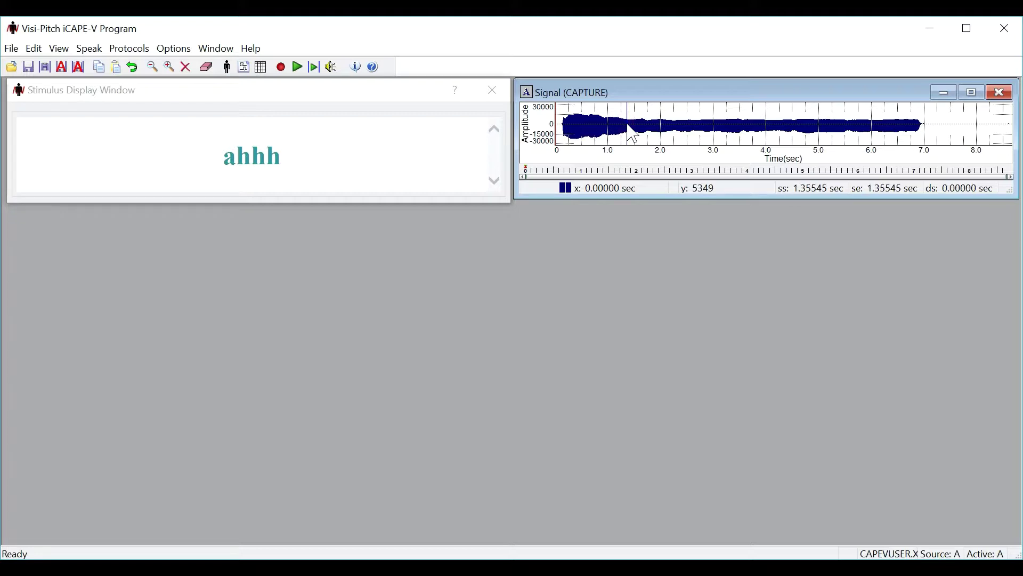
{"action": "left_click_drag", "start_coordinate": [632, 133], "coordinate": [838, 112]}
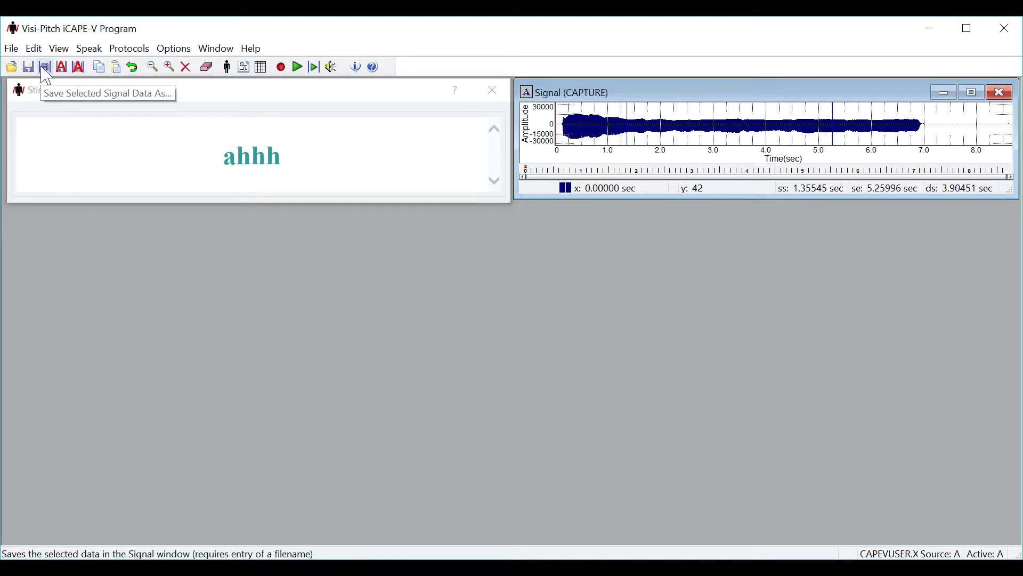
{"action": "left_click", "coordinate": [78, 68]}
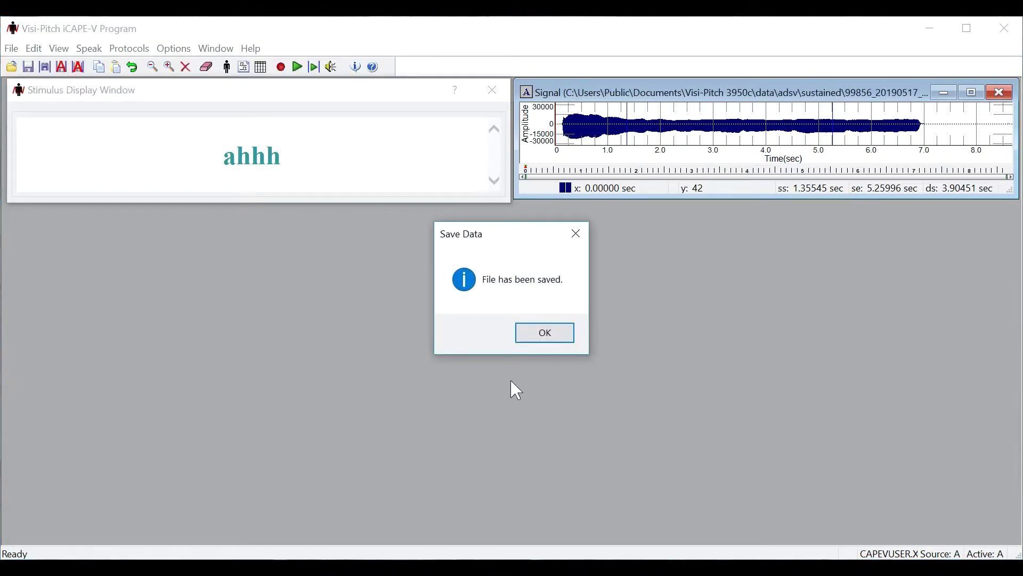
Step: Acknowledge the 'File has been saved' confirmation
{"action": "left_click", "coordinate": [535, 337]}
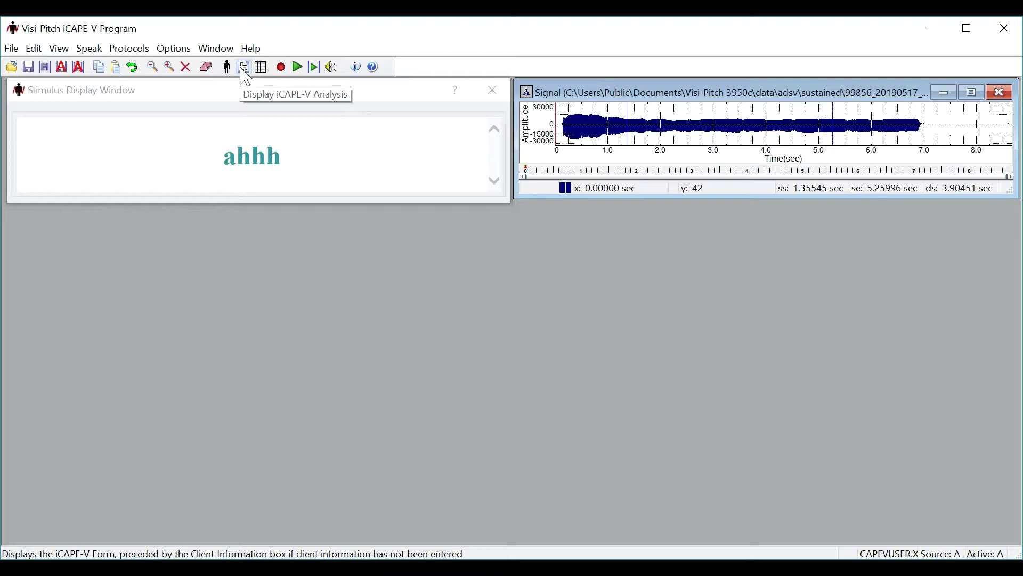
Step: Reopen the iCAPE-V Analysis rating sheet with the Sustained /a/ audio attached
{"action": "left_click", "coordinate": [244, 67]}
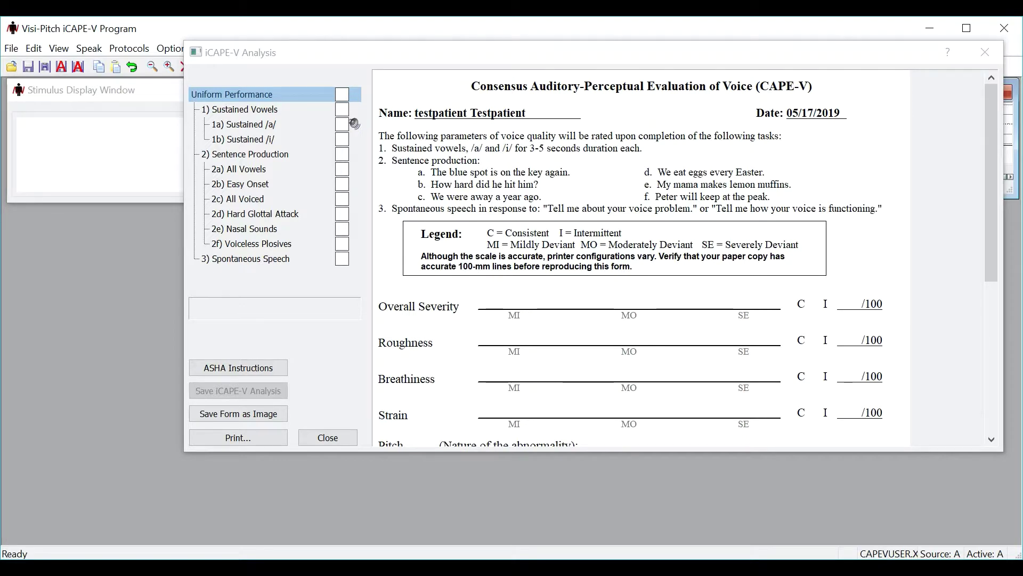
Step: Rate task 1a Sustained /a/ at Overall Severity 23, Roughness 14 and Breathiness 16
{"action": "left_click", "coordinate": [342, 123]}
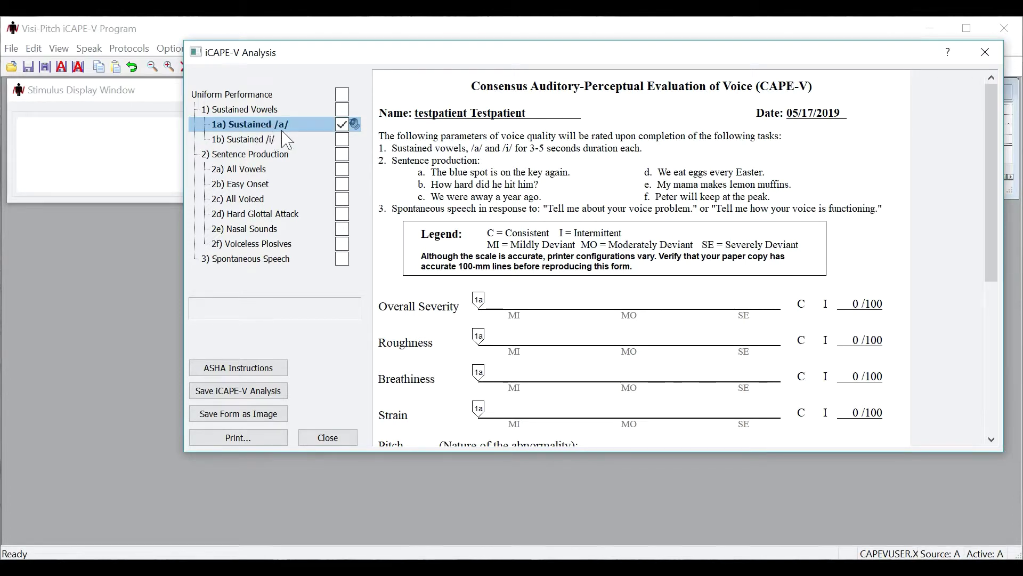
{"action": "left_click_drag", "start_coordinate": [486, 299], "coordinate": [551, 302]}
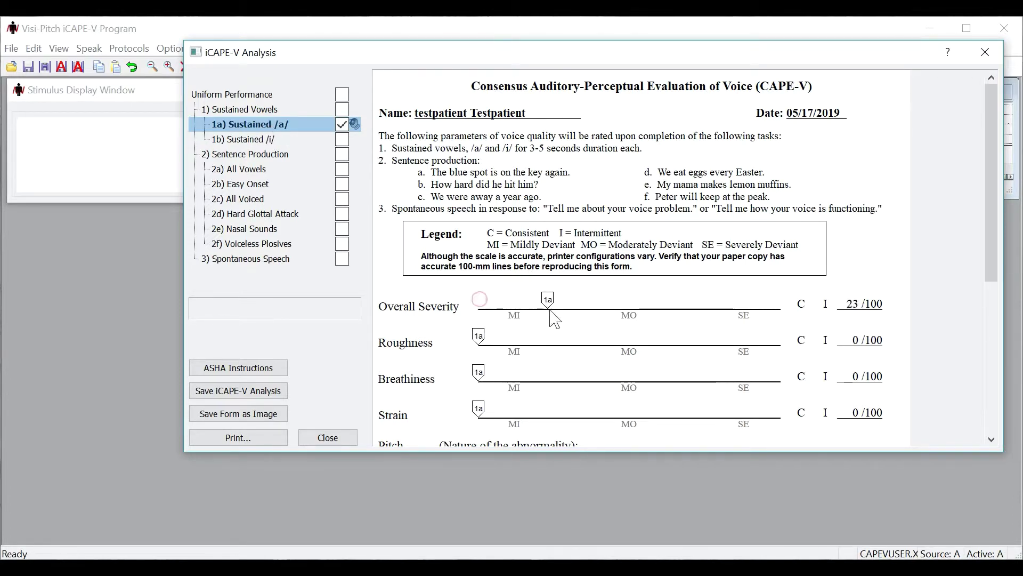
{"action": "mouse_move", "coordinate": [483, 340]}
{"action": "left_mouse_down"}
{"action": "mouse_move", "coordinate": [521, 346]}
{"action": "mouse_move", "coordinate": [527, 375]}
{"action": "left_mouse_up"}
{"action": "scroll", "coordinate": [453, 320], "scroll_direction": "down", "scroll_amount": 1}
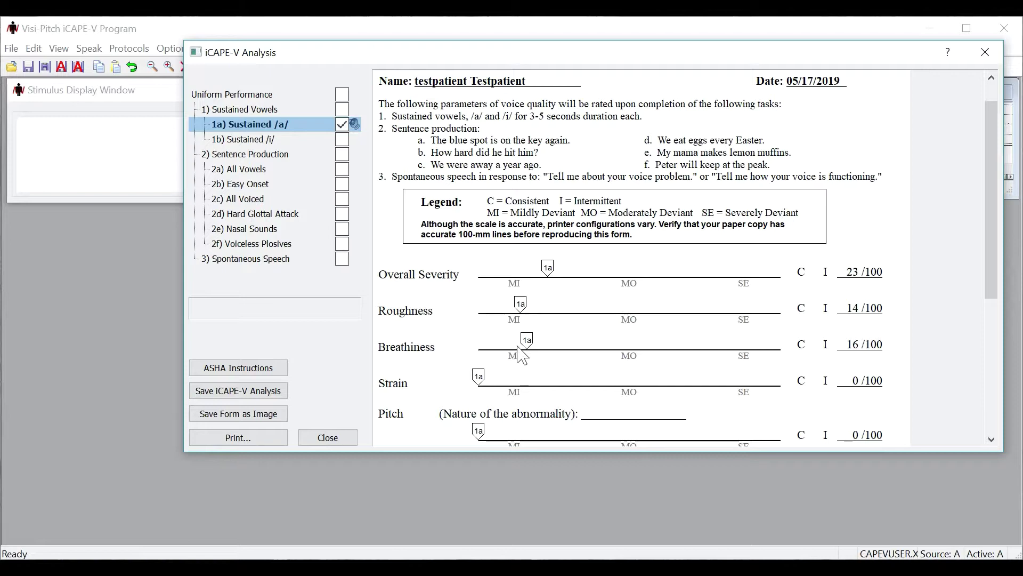
{"action": "scroll", "coordinate": [517, 320], "scroll_direction": "up", "scroll_amount": 1}
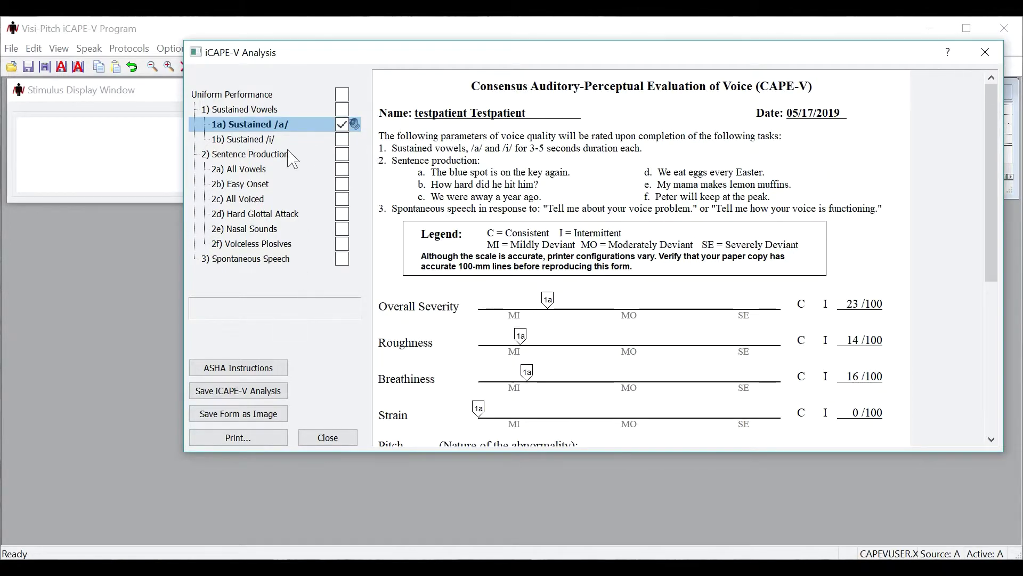
Step: Rate Overall Severity: Sustained Vowels 11, Sentence Production 23, All Voiced 28 with Roughness 23
{"action": "left_click", "coordinate": [343, 109]}
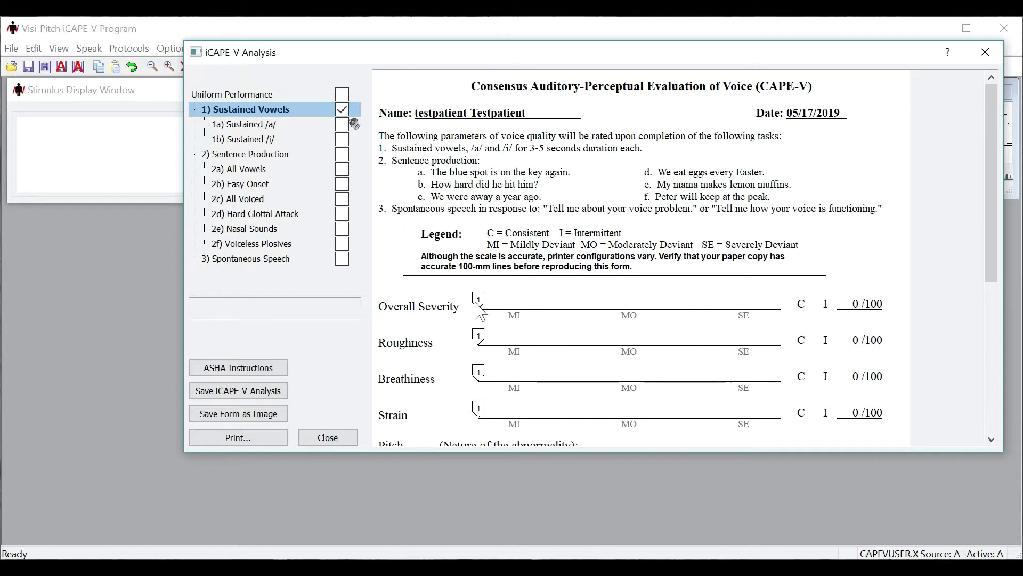
{"action": "left_click_drag", "start_coordinate": [476, 304], "coordinate": [512, 303]}
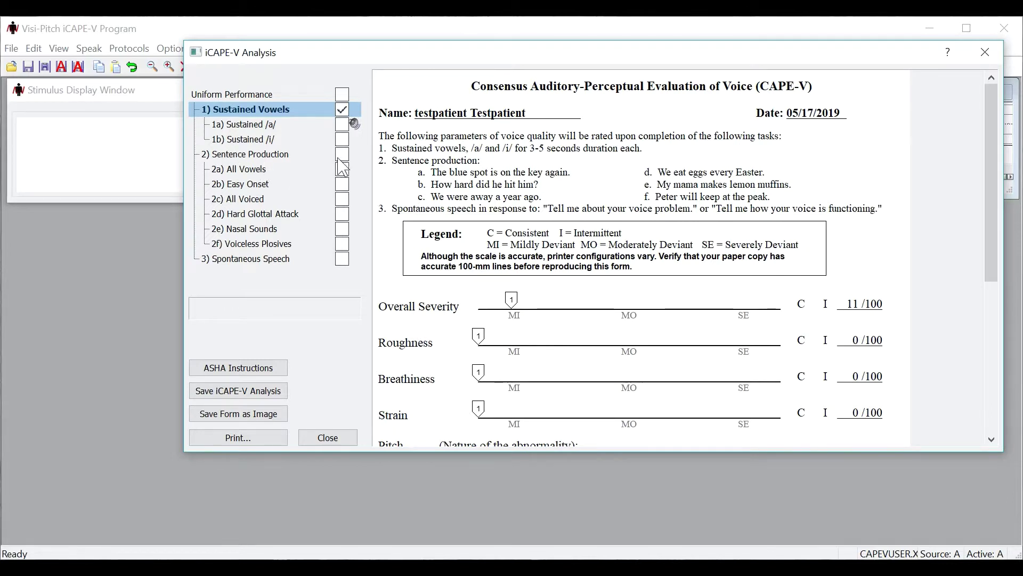
{"action": "left_click", "coordinate": [341, 156]}
{"action": "left_click_drag", "start_coordinate": [479, 303], "coordinate": [554, 319]}
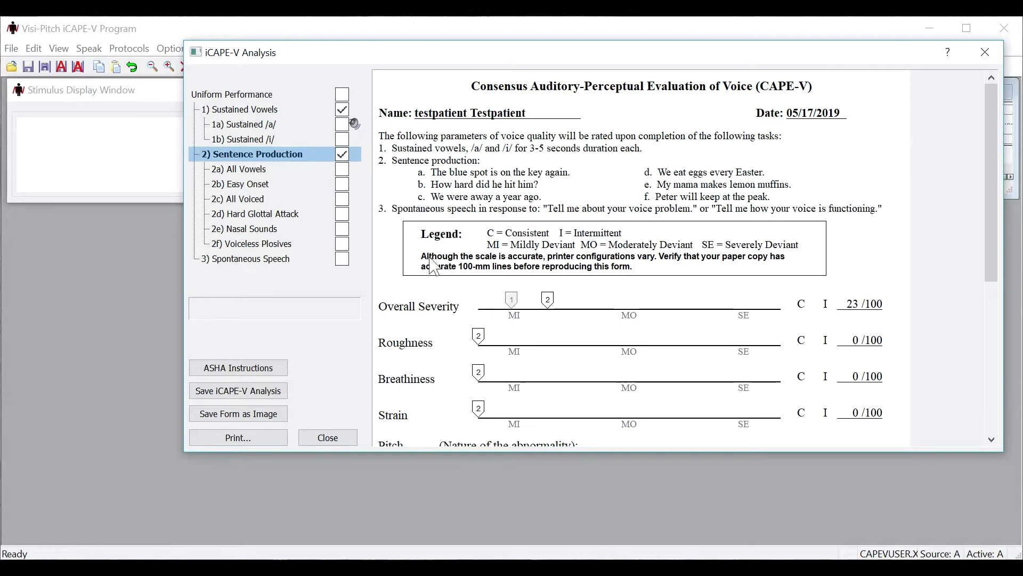
{"action": "left_click", "coordinate": [342, 199]}
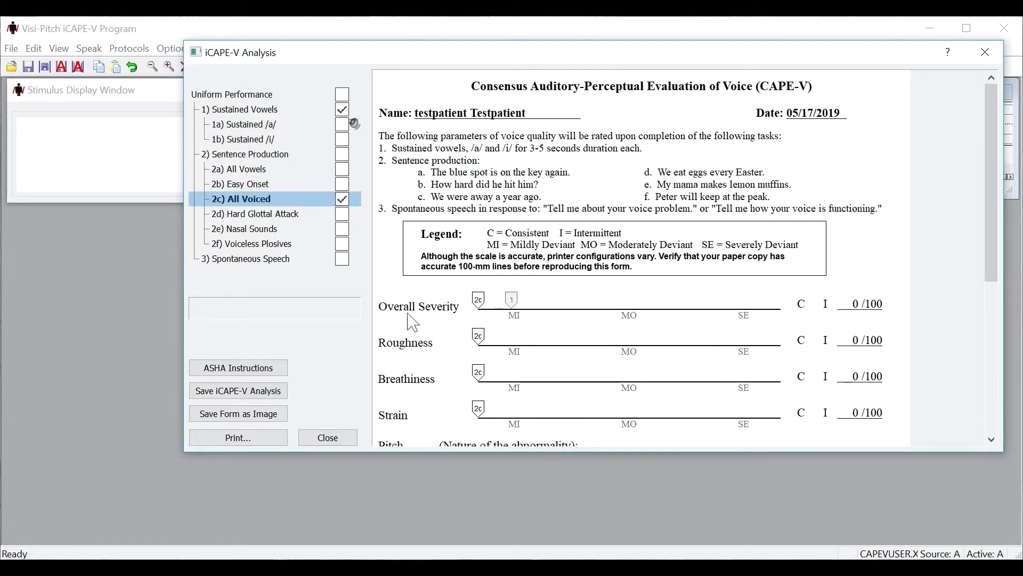
{"action": "left_click_drag", "start_coordinate": [480, 307], "coordinate": [563, 306]}
{"action": "left_click_drag", "start_coordinate": [479, 341], "coordinate": [549, 341]}
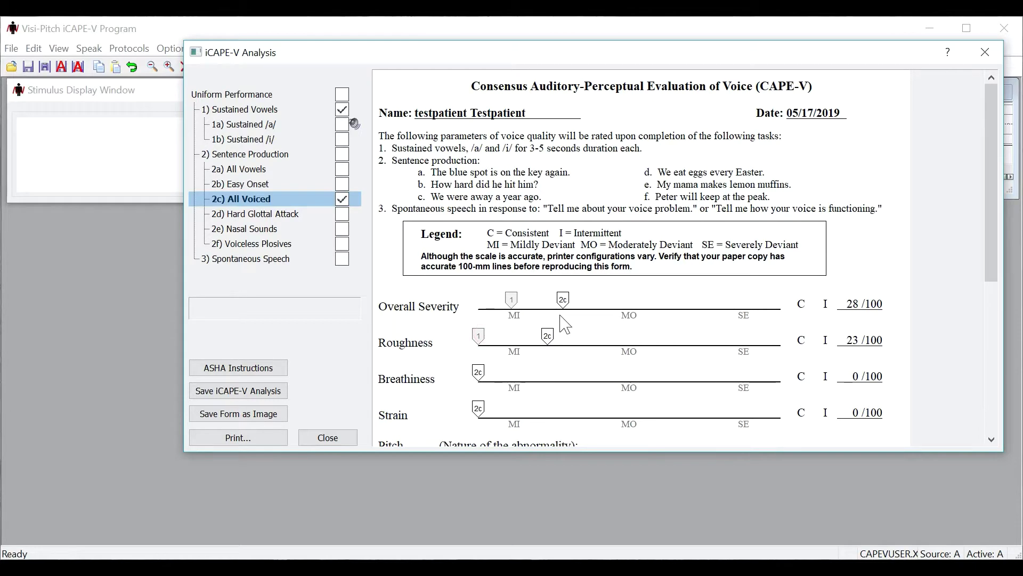
Step: Name the first blank custom row 'Test' and rate it 27/100 for All Voiced
{"action": "scroll", "coordinate": [580, 257], "scroll_direction": "down", "scroll_amount": 3}
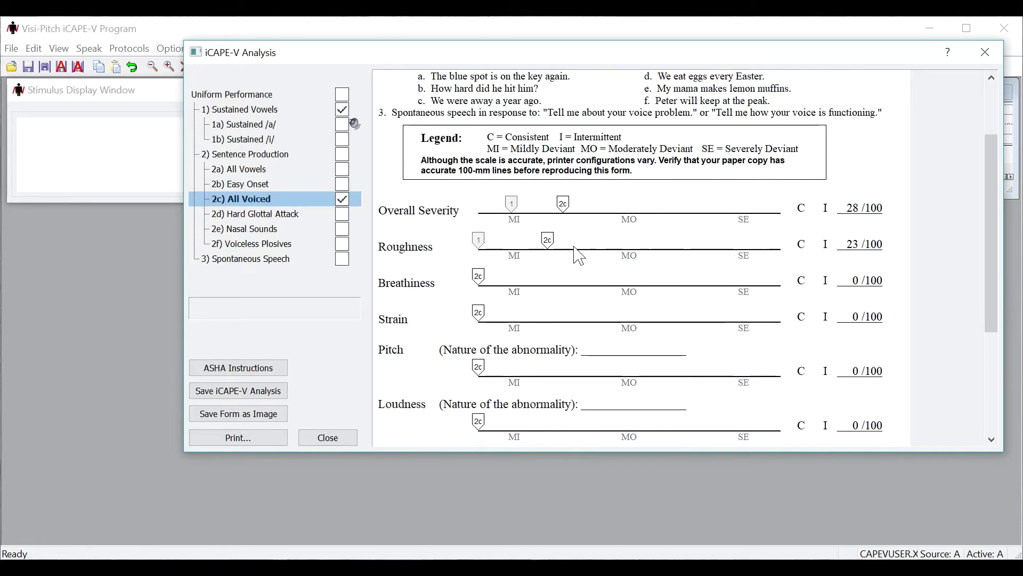
{"action": "scroll", "coordinate": [580, 257], "scroll_direction": "down", "scroll_amount": 5}
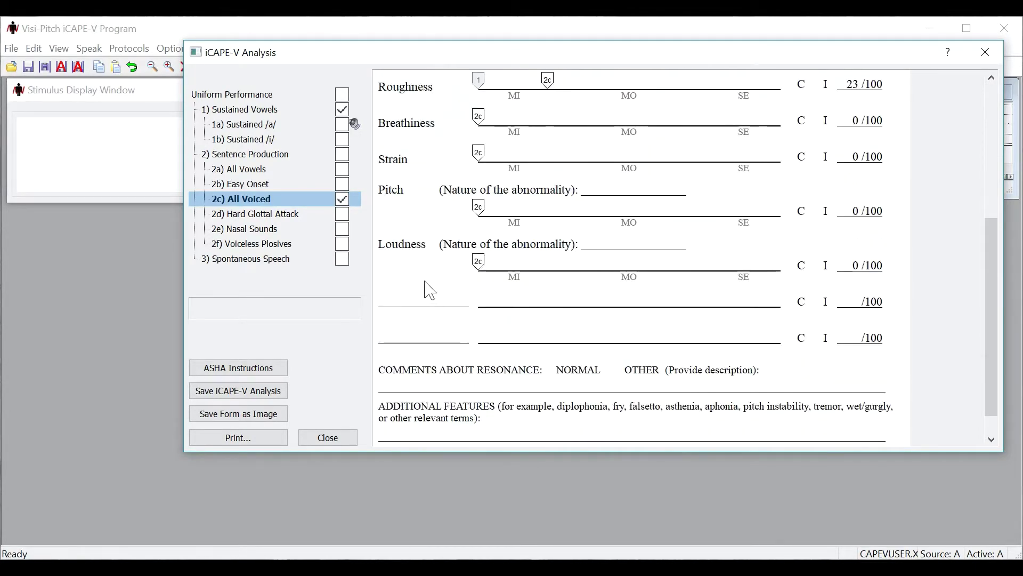
{"action": "left_click", "coordinate": [414, 300]}
{"action": "type", "text": "Test"}
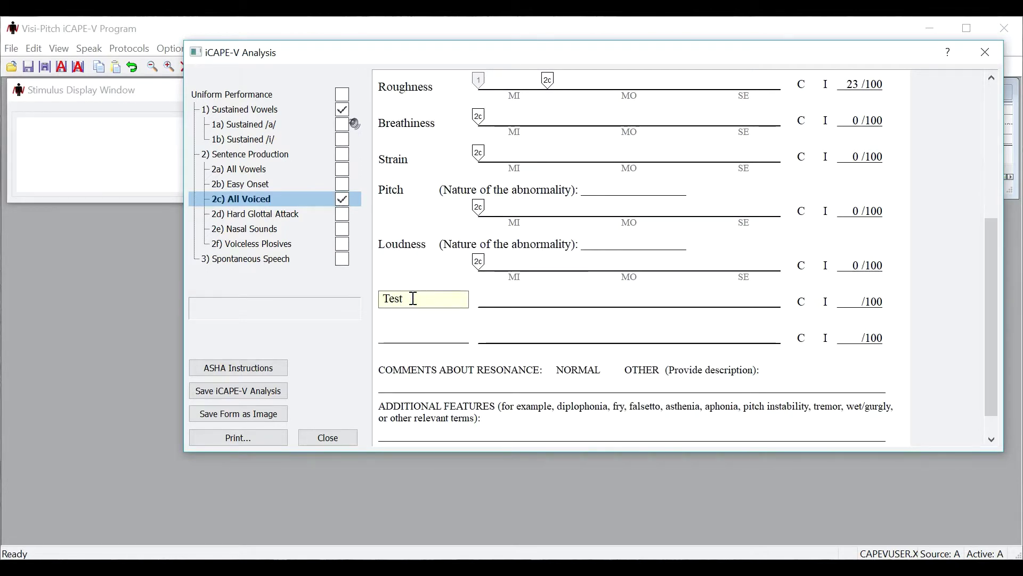
{"action": "key", "text": "Return"}
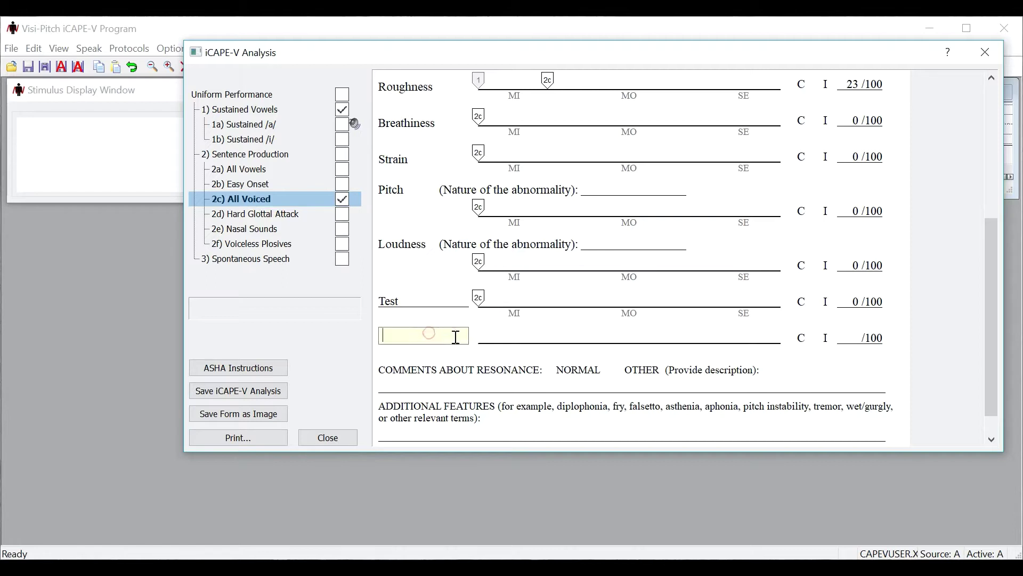
{"action": "left_click_drag", "start_coordinate": [483, 297], "coordinate": [560, 308]}
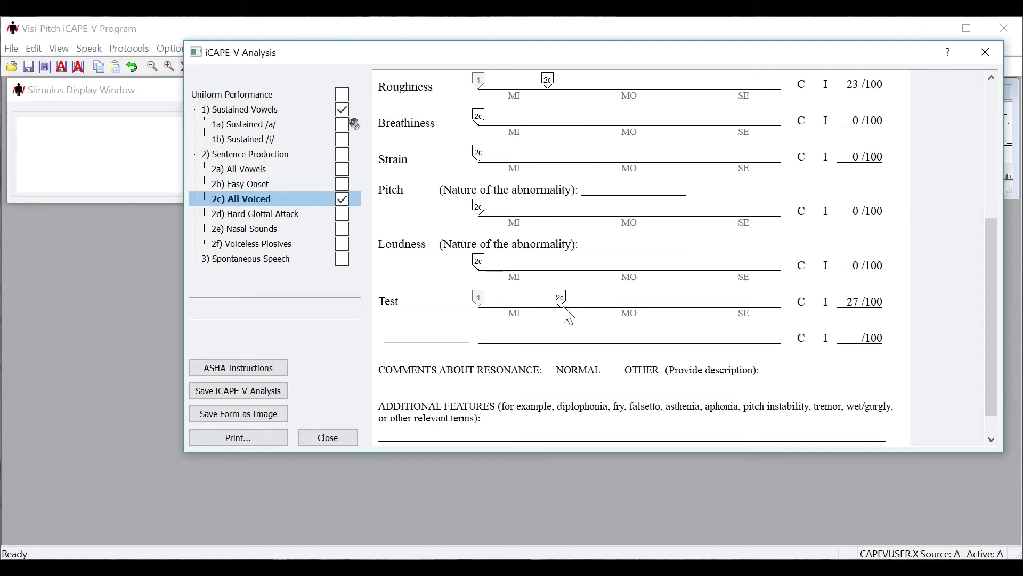
{"action": "scroll", "coordinate": [566, 309], "scroll_direction": "up", "scroll_amount": 5}
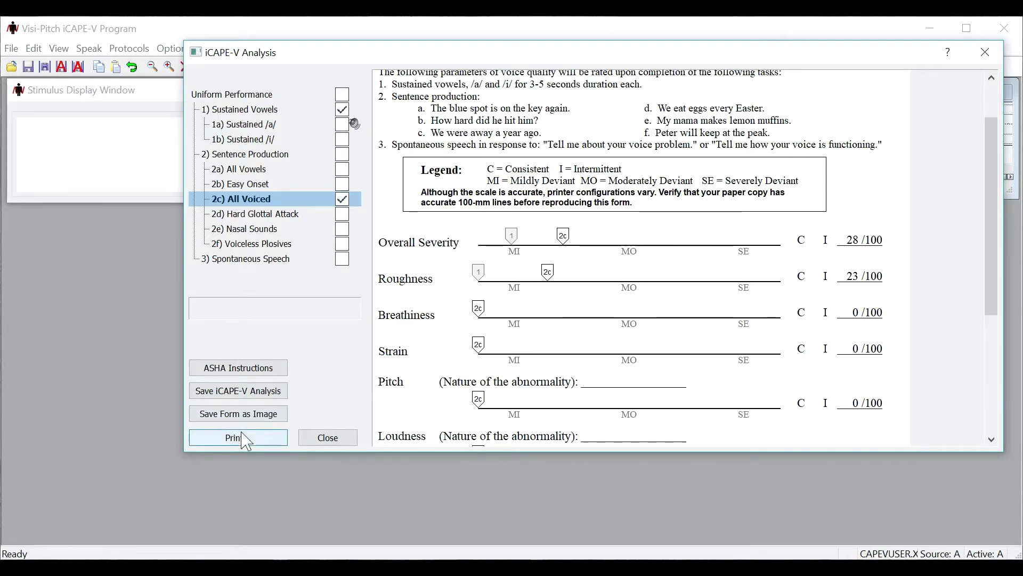
{"action": "scroll", "coordinate": [540, 361], "scroll_direction": "up", "scroll_amount": 2}
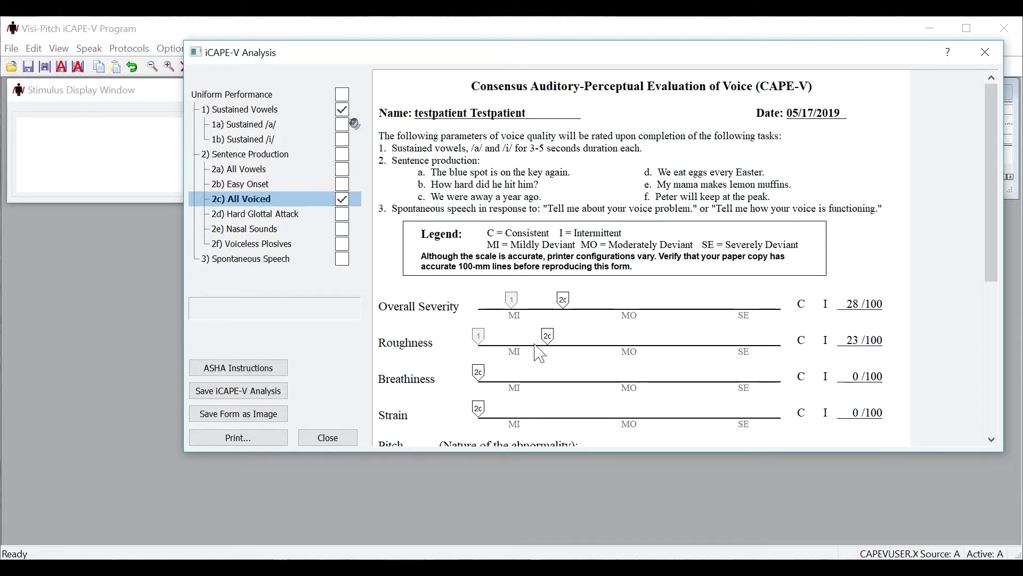
{"action": "scroll", "coordinate": [540, 353], "scroll_direction": "down", "scroll_amount": 2}
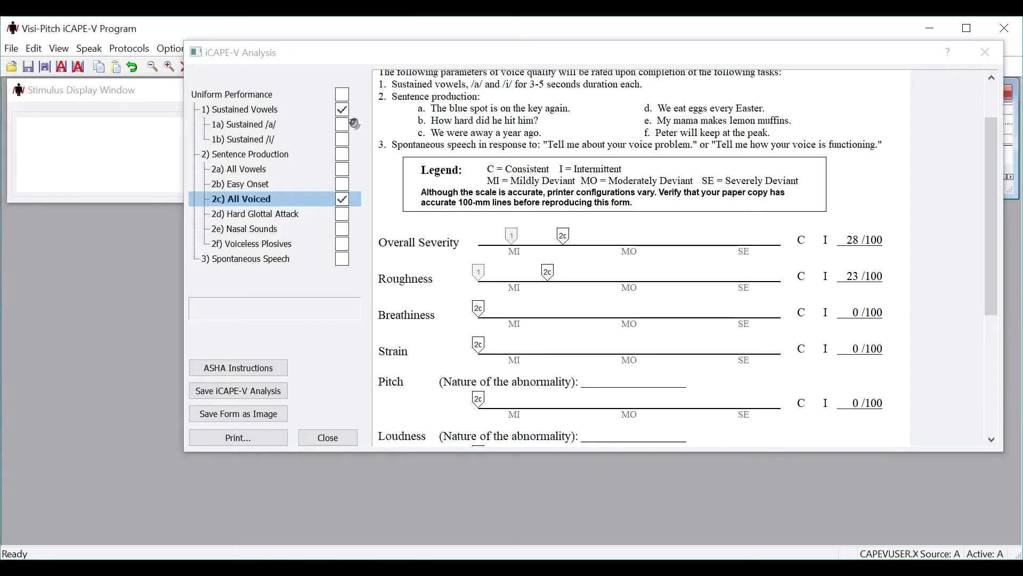
Step: Close the iCAPE-V Analysis form saving its changes, then open and dismiss the Protocols menu
{"action": "left_click", "coordinate": [985, 53]}
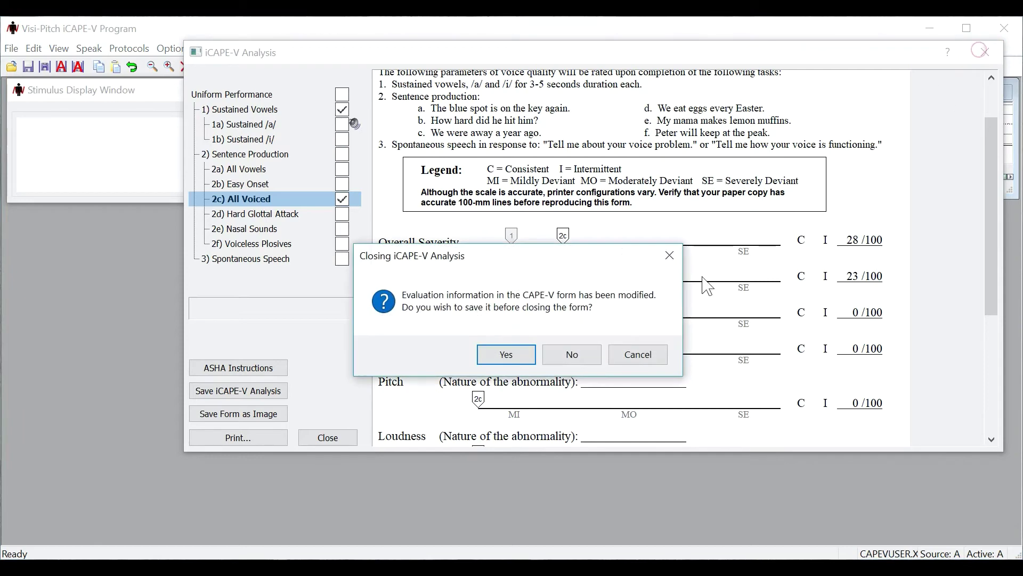
{"action": "left_click", "coordinate": [506, 361]}
{"action": "left_click", "coordinate": [139, 49]}
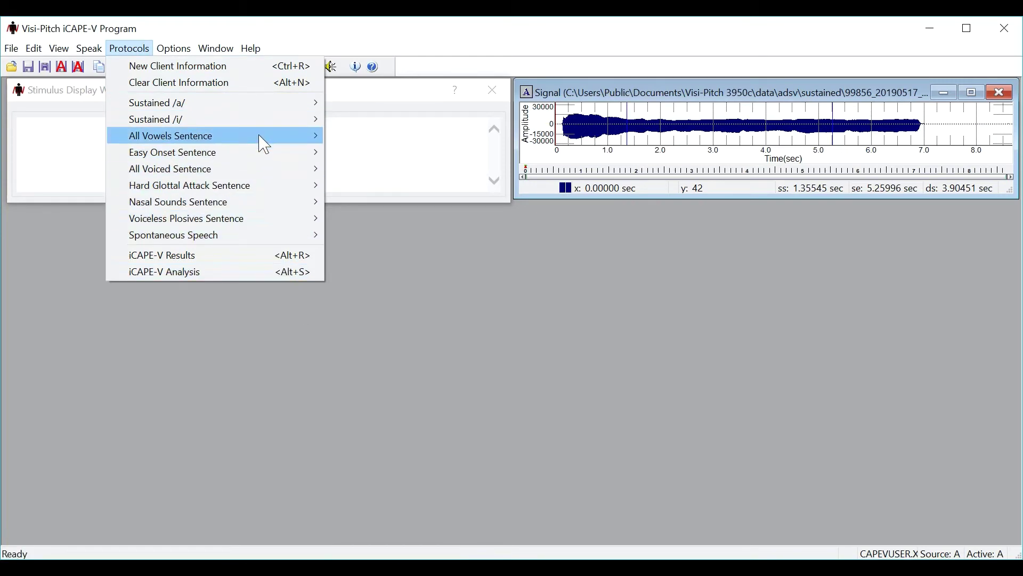
{"action": "left_click", "coordinate": [218, 341]}
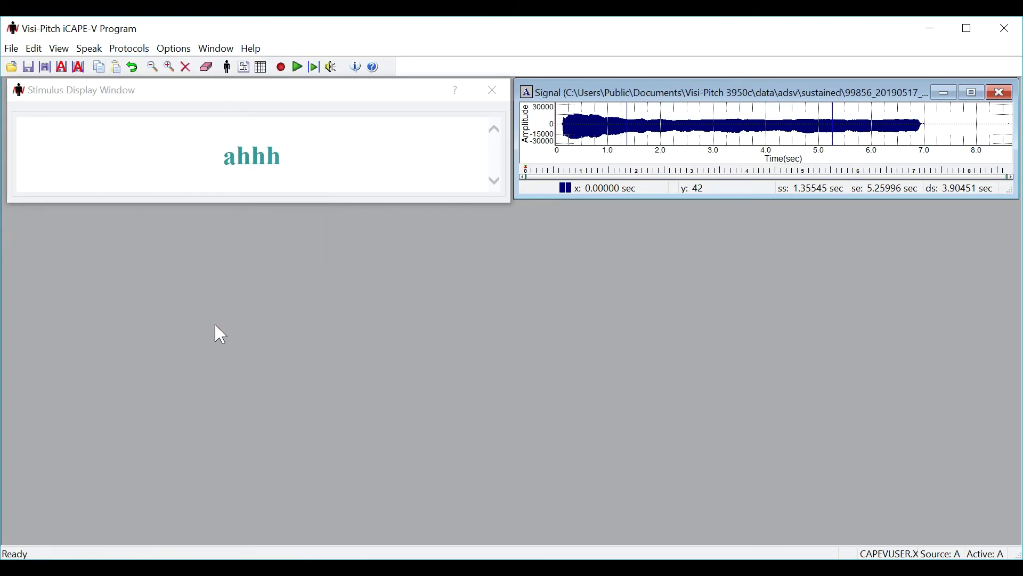
Step: Reopen iCAPE-V Analysis, review the All Voiced ratings (Severity 28, Roughness 23), then save and close
{"action": "left_click", "coordinate": [247, 70]}
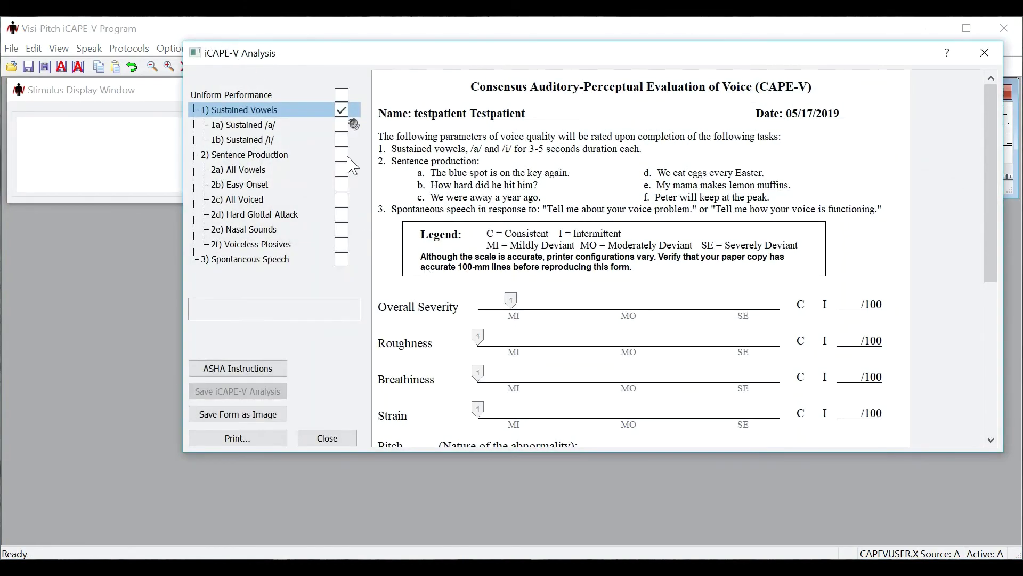
{"action": "left_click", "coordinate": [344, 156]}
{"action": "left_click", "coordinate": [342, 200]}
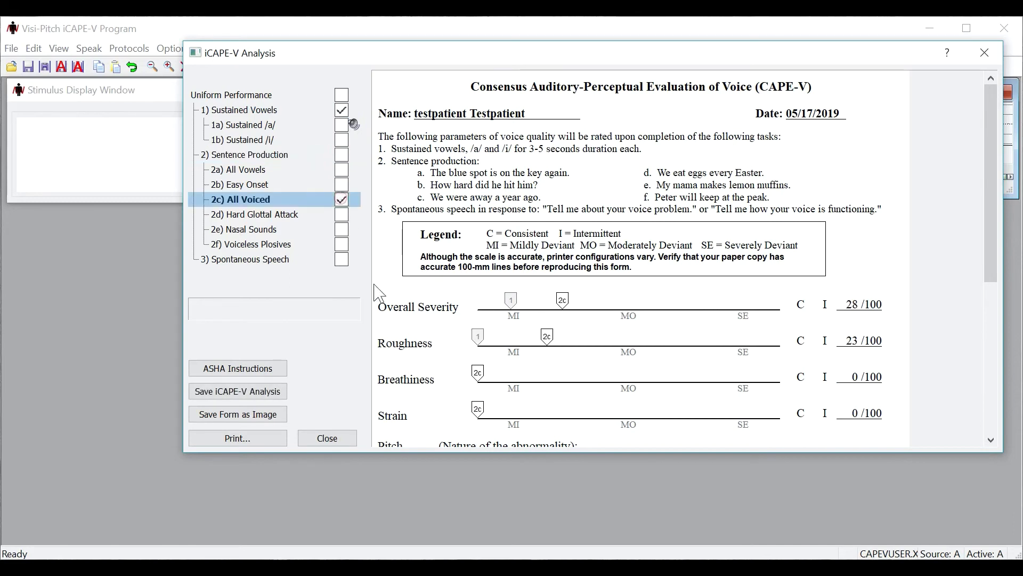
{"action": "left_click", "coordinate": [987, 60]}
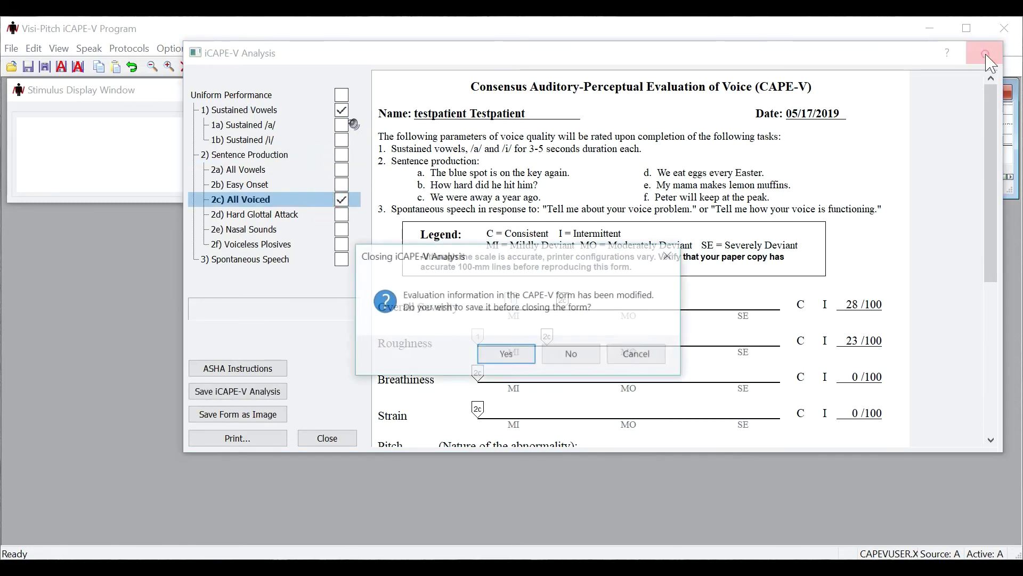
{"action": "left_click", "coordinate": [507, 355]}
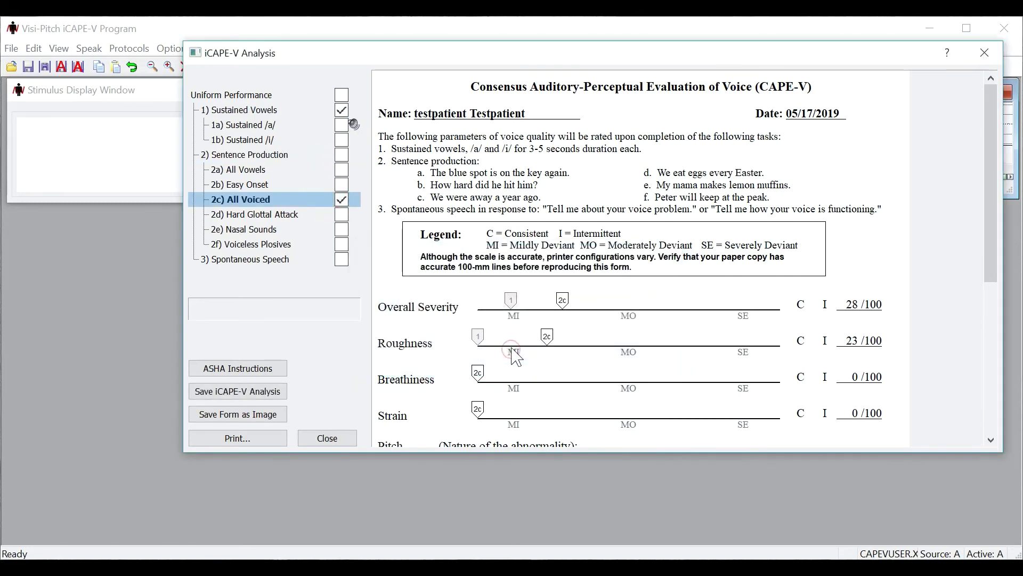